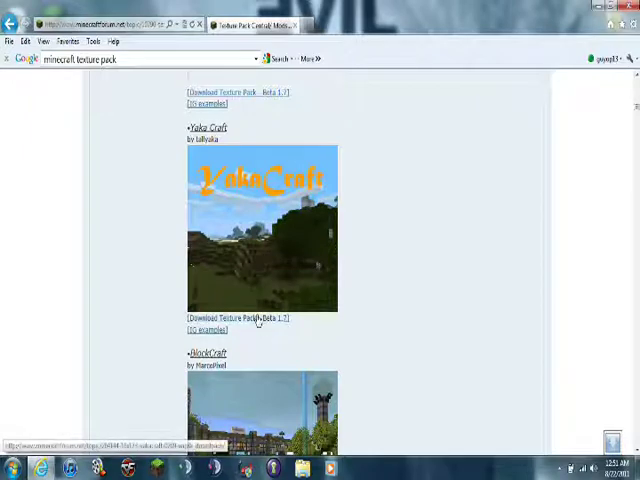
scroll(258, 322, "down", 1)
scroll(255, 322, "down", 3)
scroll(254, 303, "up", 4)
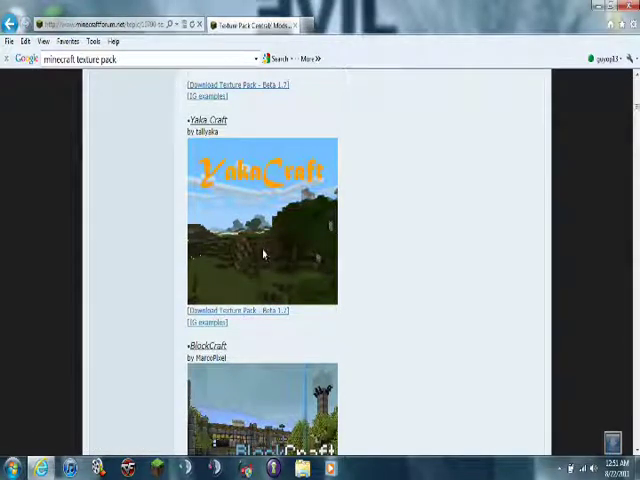
scroll(261, 255, "down", 2)
scroll(261, 255, "down", 2)
scroll(260, 257, "up", 3)
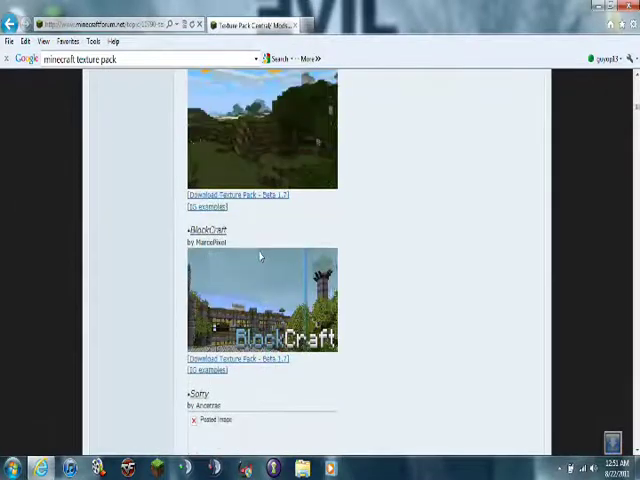
scroll(260, 257, "up", 2)
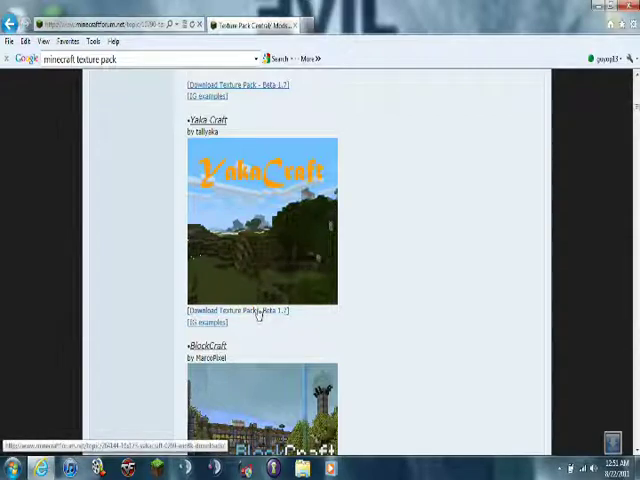
- Open the Yaka Craft texture pack forum thread from the Texture Pack Central list
left_click(258, 315)
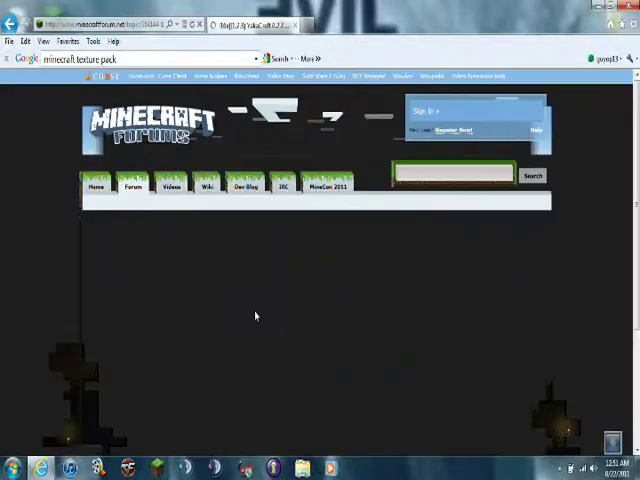
scroll(317, 263, "down", 2)
scroll(316, 261, "down", 1)
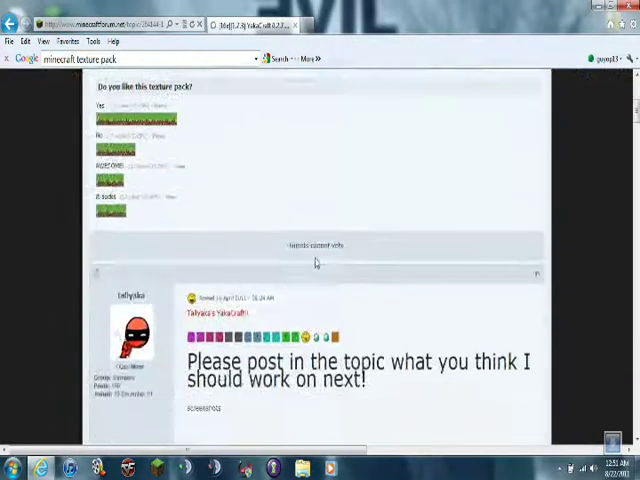
scroll(316, 261, "down", 1)
scroll(310, 261, "down", 2)
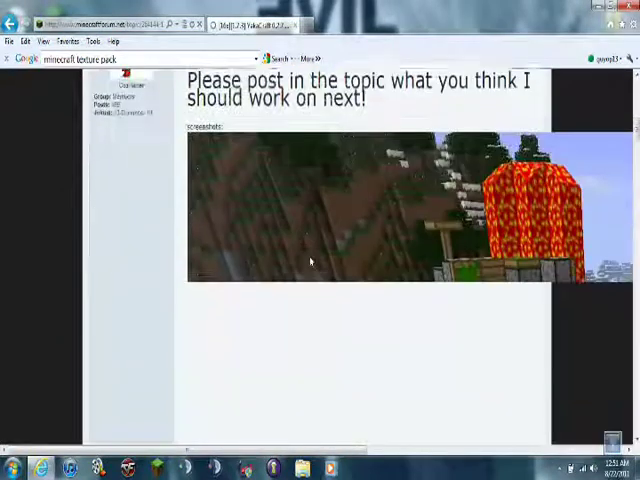
scroll(310, 263, "down", 1)
scroll(310, 263, "down", 2)
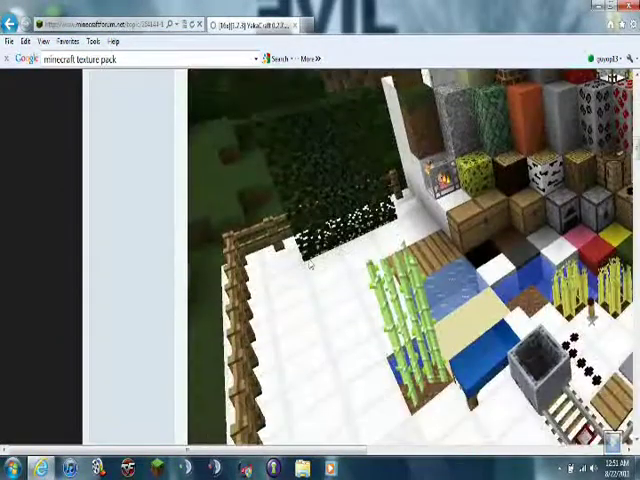
scroll(309, 264, "down", 2)
scroll(309, 264, "down", 1)
scroll(343, 401, "up", 1)
scroll(343, 401, "up", 1)
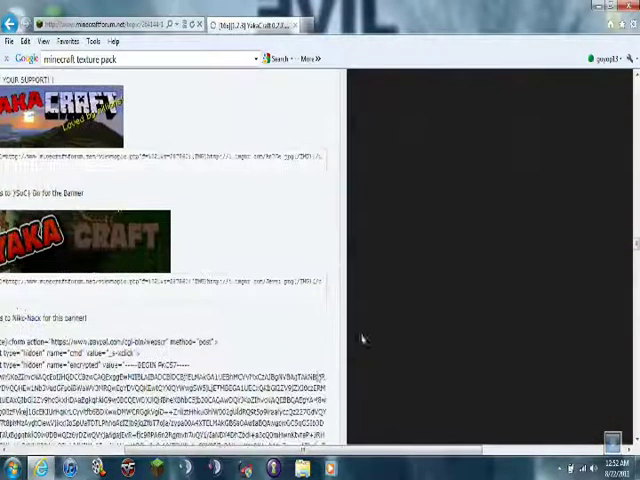
scroll(191, 326, "up", 5)
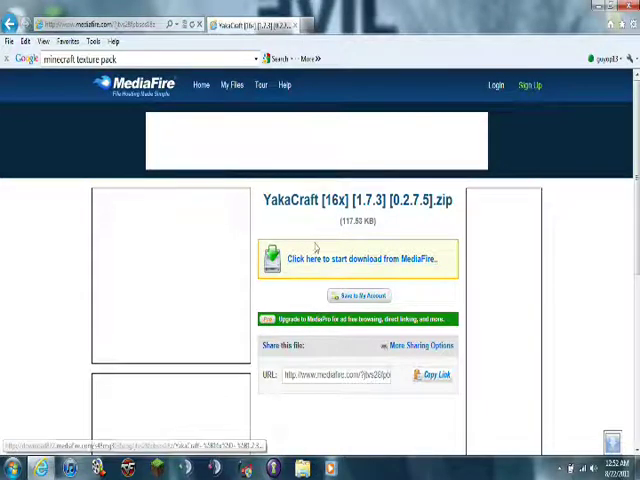
- Follow the forum download link to the MediaFire page for YakaCraft [16x] [1.7.3] [0.2.7.5].zip
left_click(318, 259)
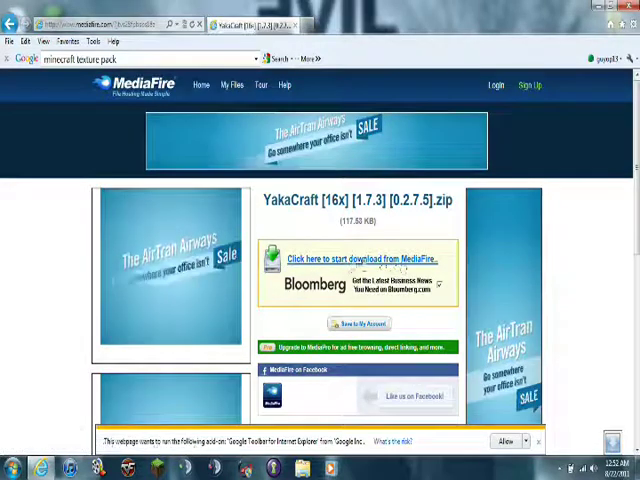
- Download the YakaCraft zip (118 KB) with Free Download Manager, then close Internet Explorer
left_click(357, 262)
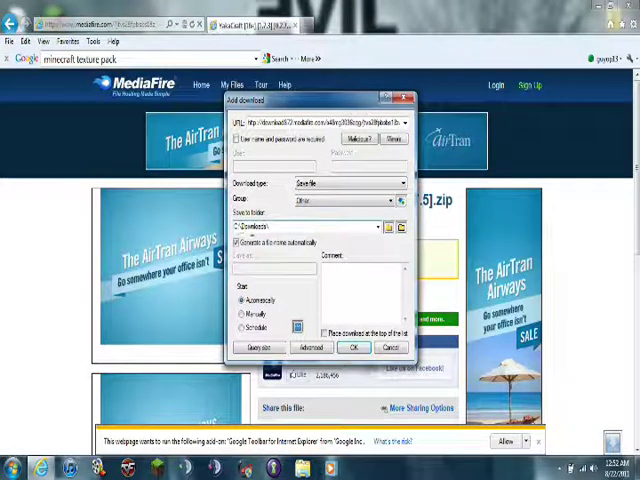
left_click(355, 348)
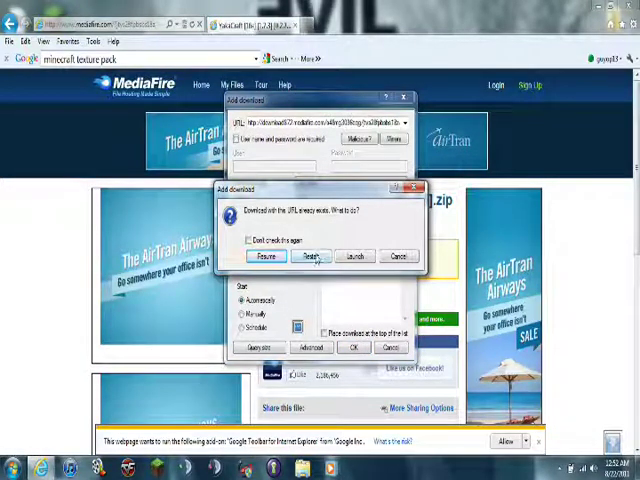
left_click(311, 257)
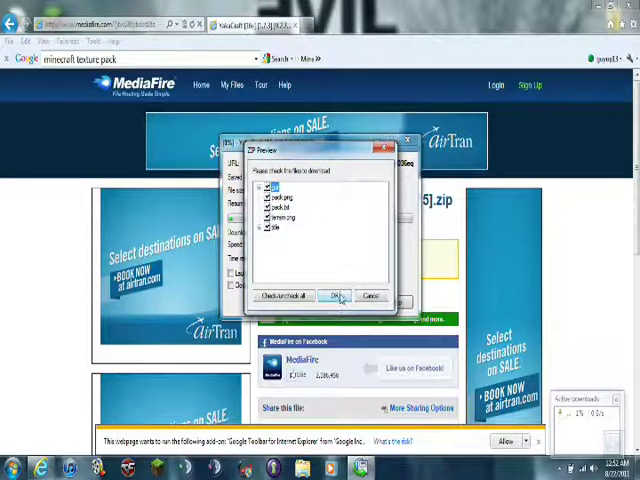
left_click(336, 296)
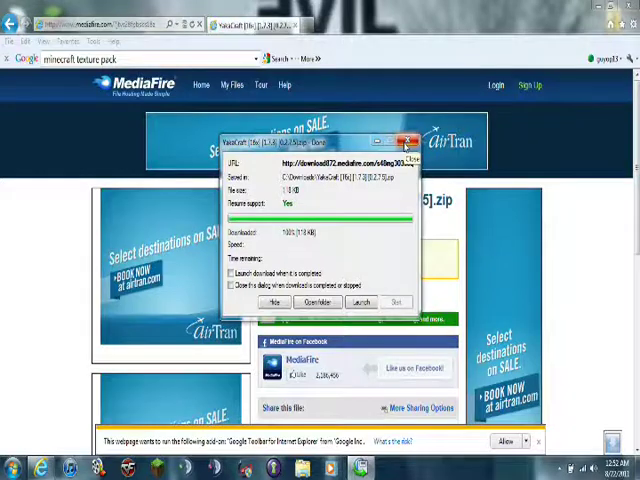
left_click(407, 143)
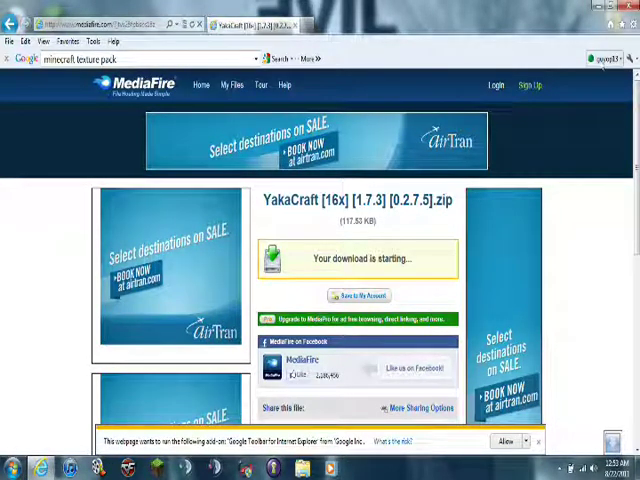
left_click(629, 5)
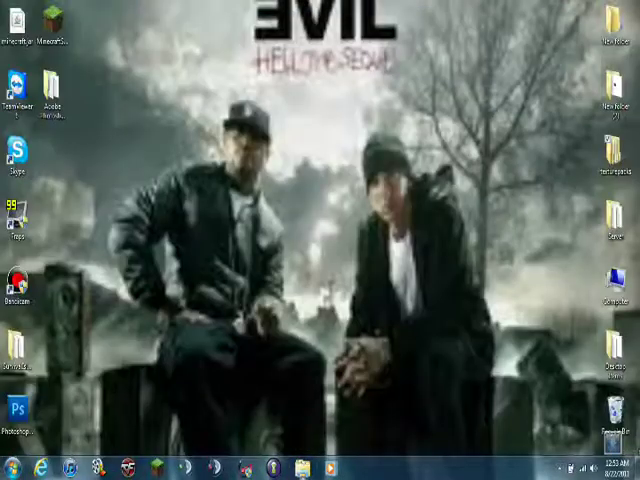
- Open C:\Downloads in Windows Explorer to show the YakaCraft [16x] [1.7.3] [0.2.7.5].zip file
left_click(302, 467)
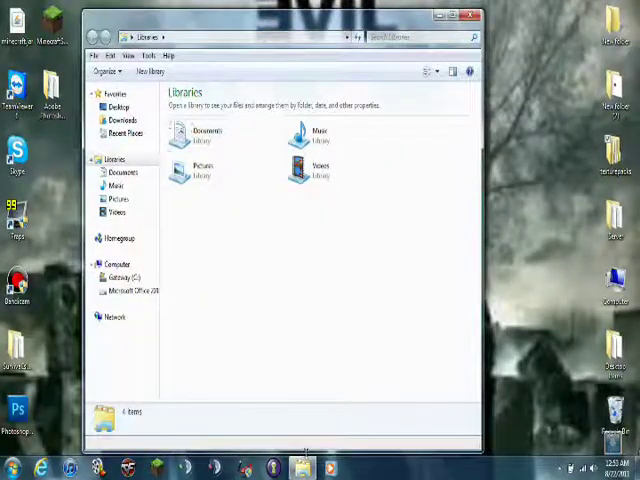
mouse_move(105, 310)
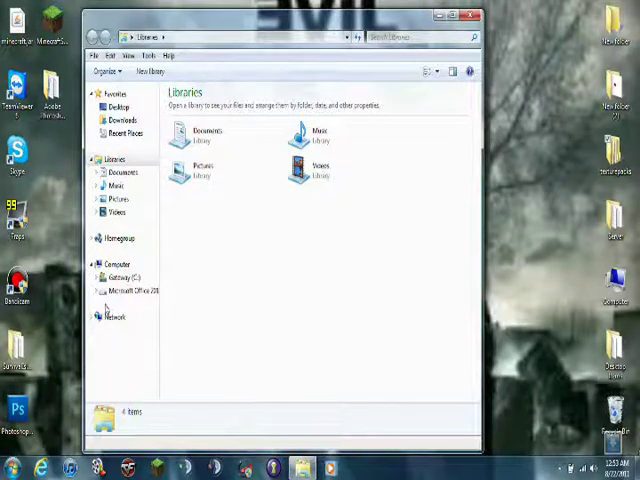
left_click(120, 277)
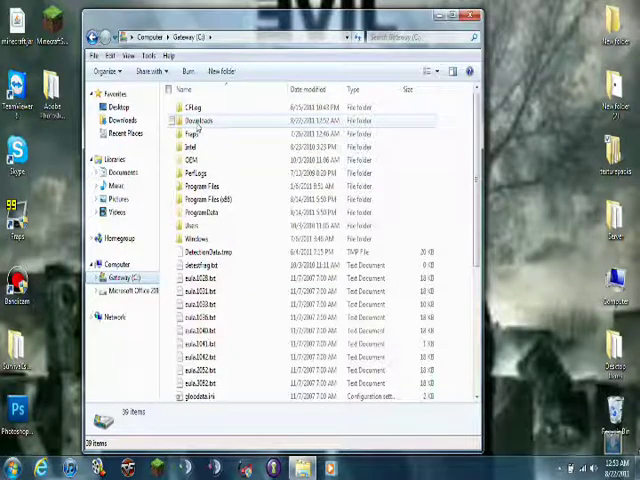
double_click(198, 122)
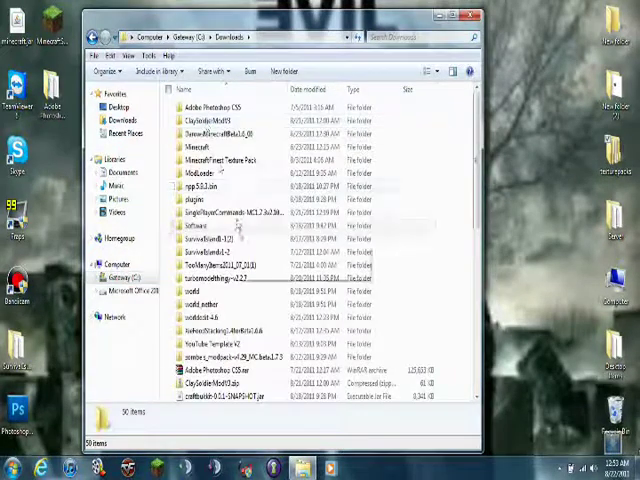
scroll(278, 213, "down", 3)
scroll(278, 213, "down", 6)
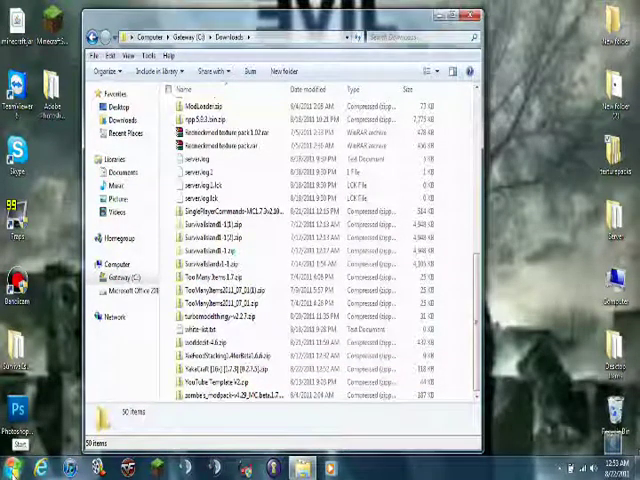
- Open the %appdata%\.minecraft\texturepacks folder using the Start menu search
left_click(12, 466)
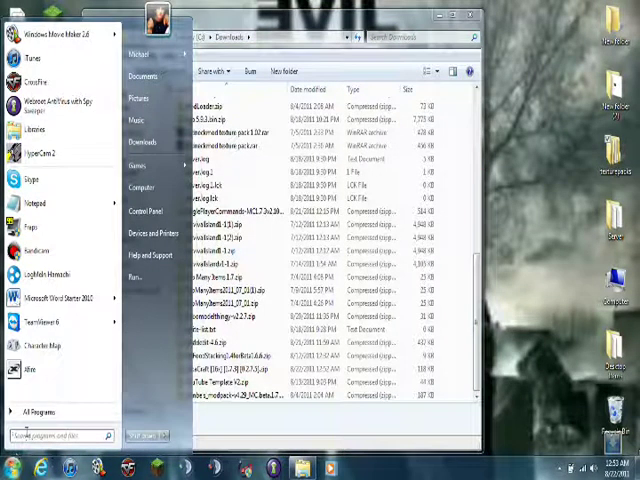
type("%")
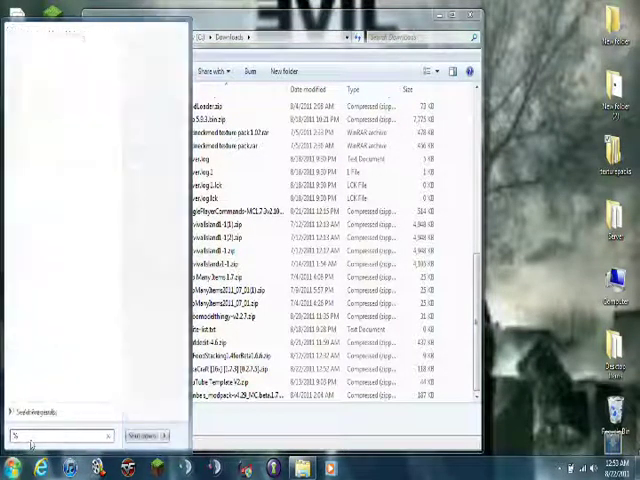
type("app")
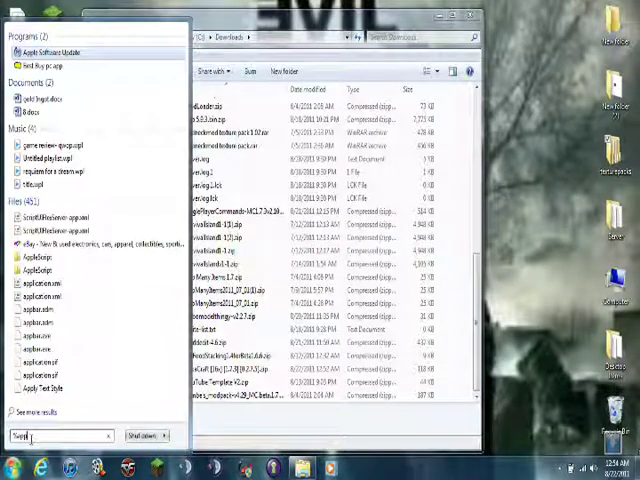
type("d")
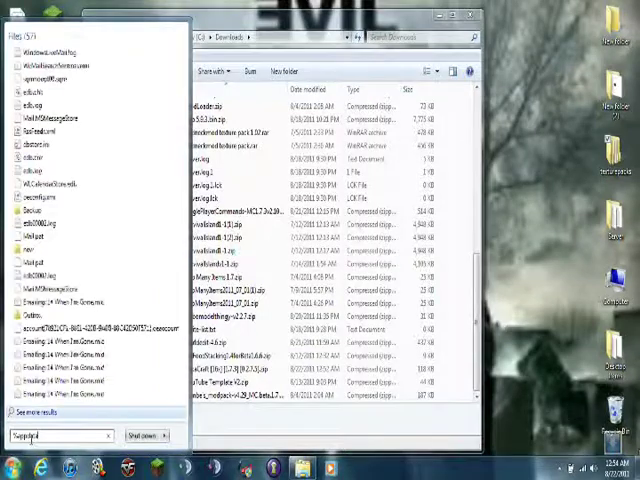
type("ata%")
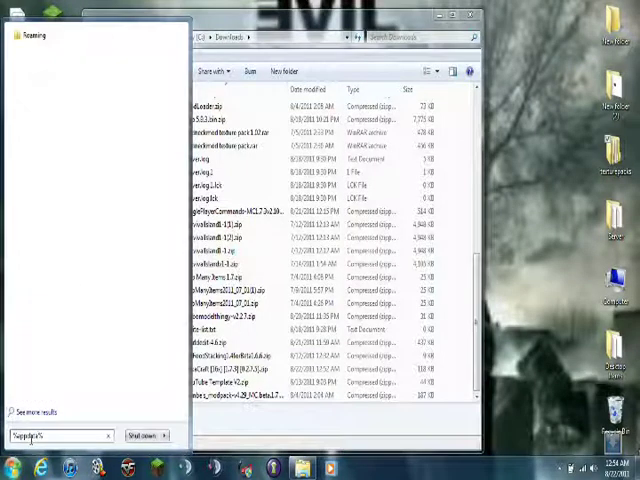
key("Return")
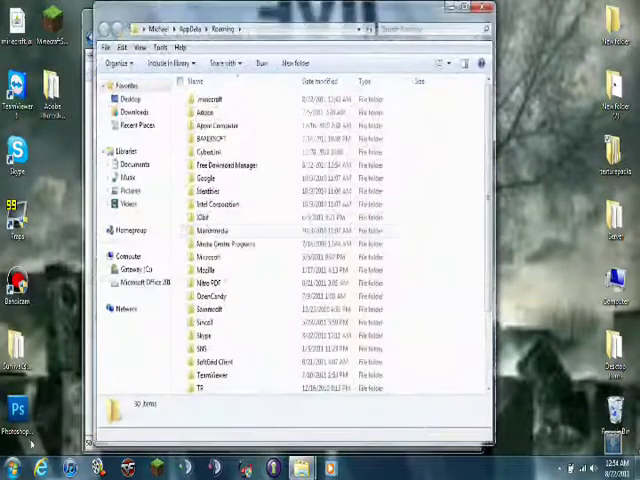
double_click(209, 100)
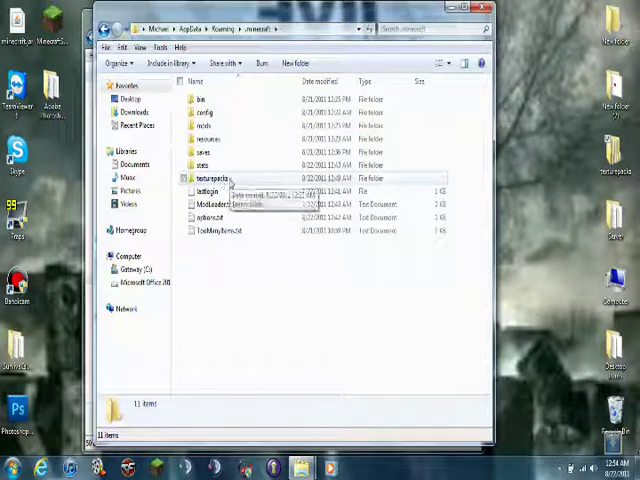
double_click(231, 181)
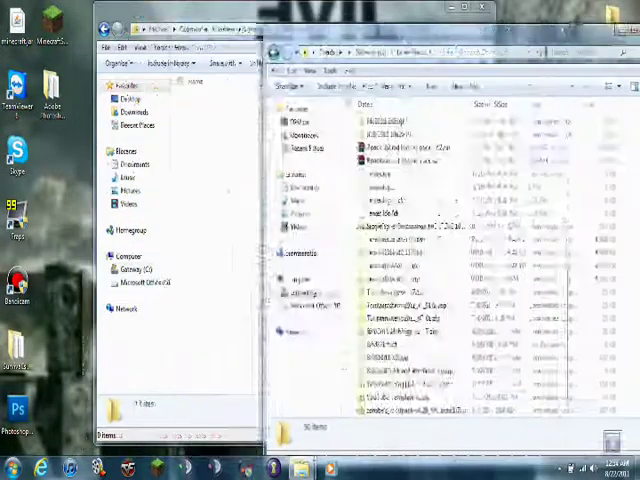
- Drag the YakaCraft zip from C:\Downloads into .minecraft\texturepacks, then close the texturepacks window
left_click_drag(222, 30, 639, 60)
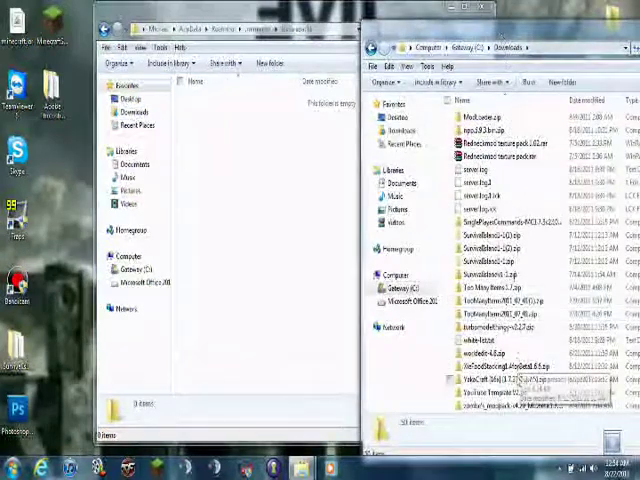
mouse_move(510, 380)
left_mouse_down()
mouse_move(350, 285)
mouse_move(330, 288)
left_mouse_up()
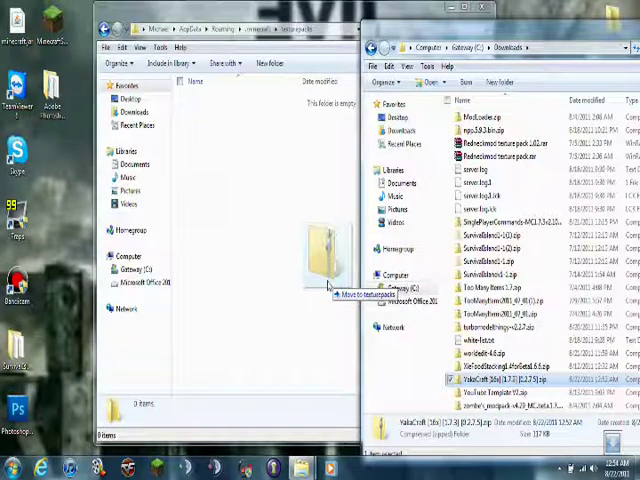
mouse_move(330, 288)
left_mouse_down()
mouse_move(290, 229)
mouse_move(231, 171)
left_mouse_up()
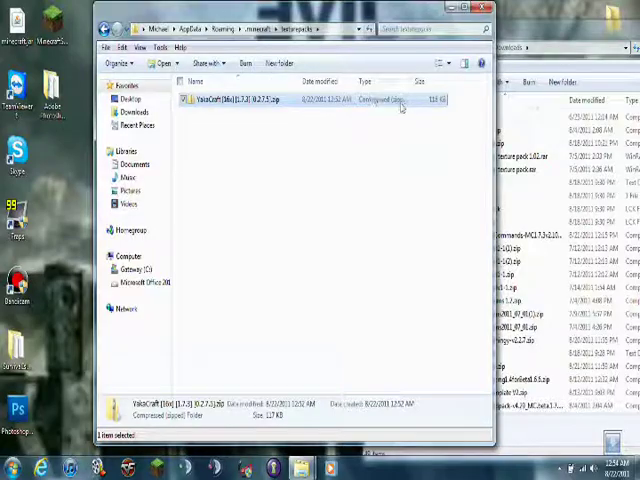
left_click(484, 8)
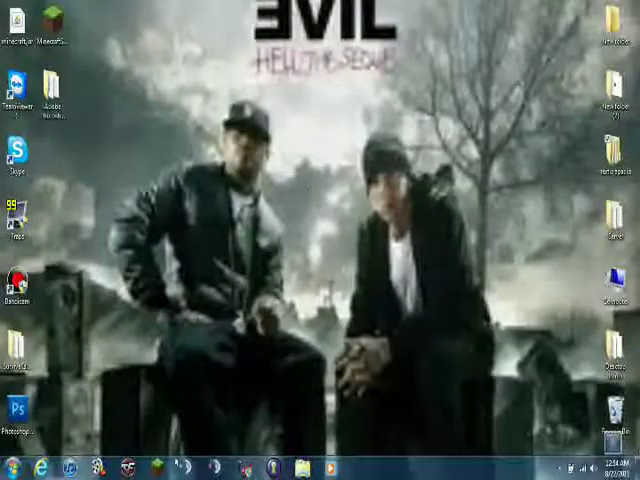
- Launch Minecraft from the launcher, dismissing the Java error message
left_click(157, 468)
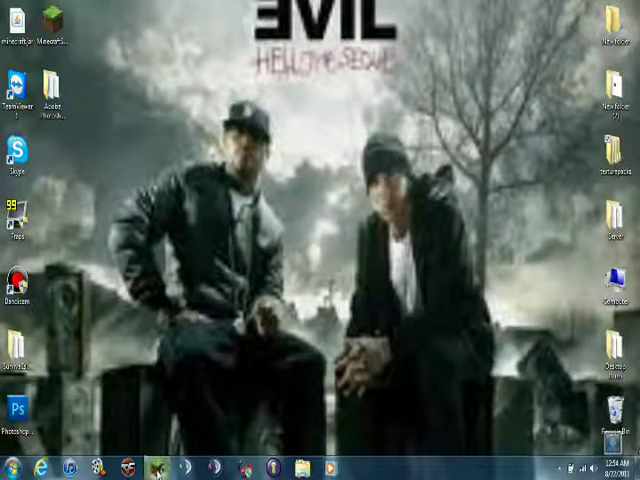
left_click(408, 278)
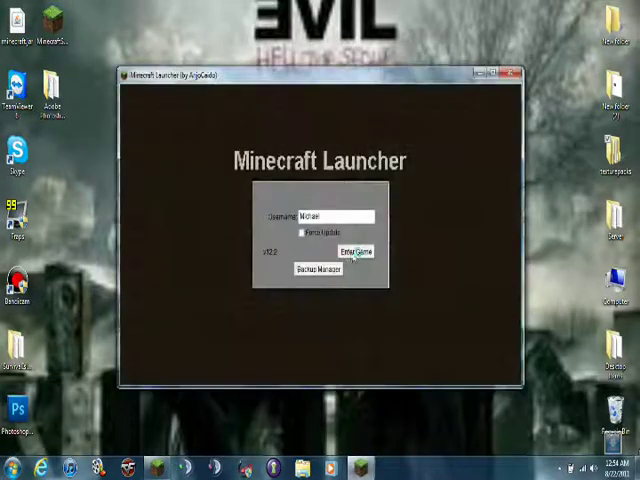
left_click(353, 254)
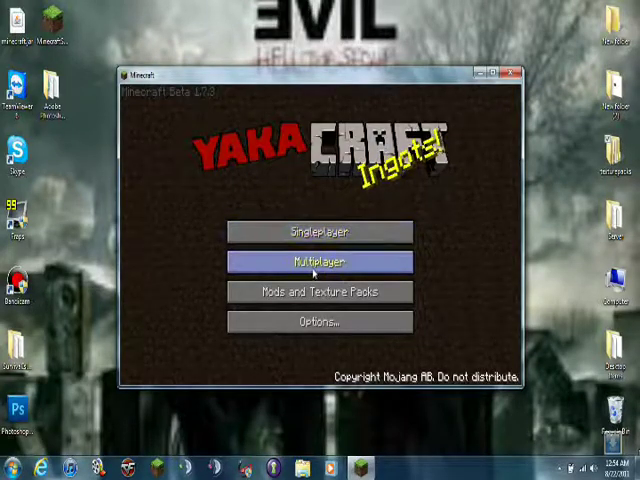
- Select the YakaCraft [16x] [1.7.3] [0.2.7.5].zip pack under Mods and Texture Packs
left_click(312, 293)
left_click(276, 220)
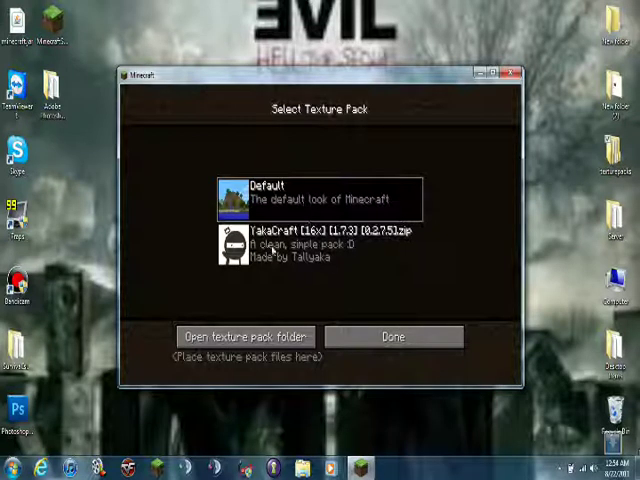
left_click(345, 337)
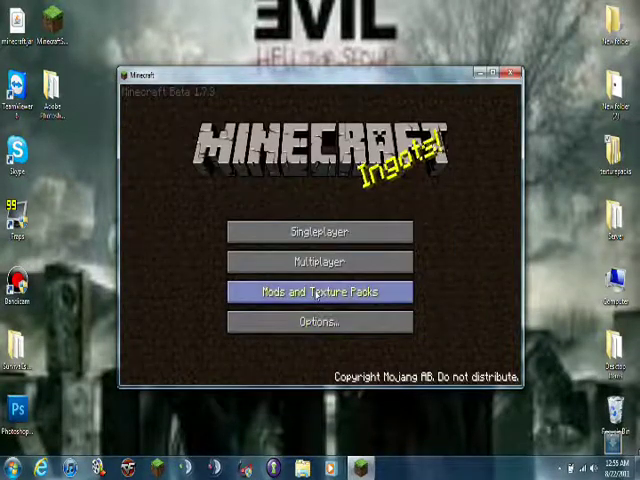
left_click(317, 294)
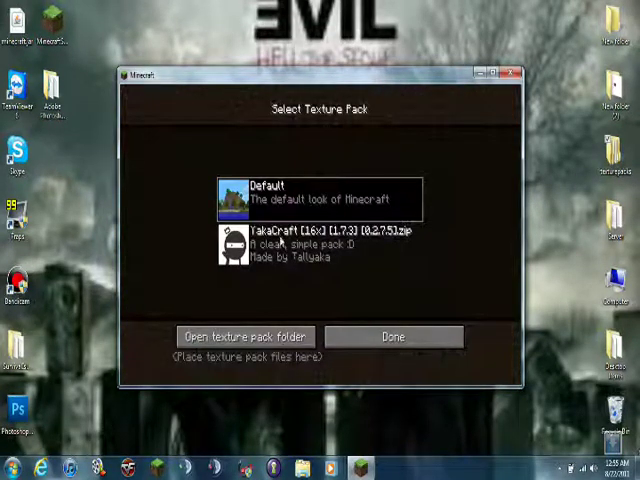
left_click(282, 244)
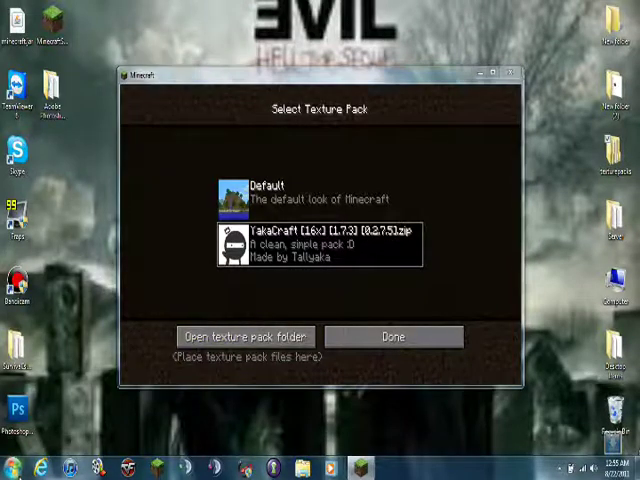
key("super")
key("super")
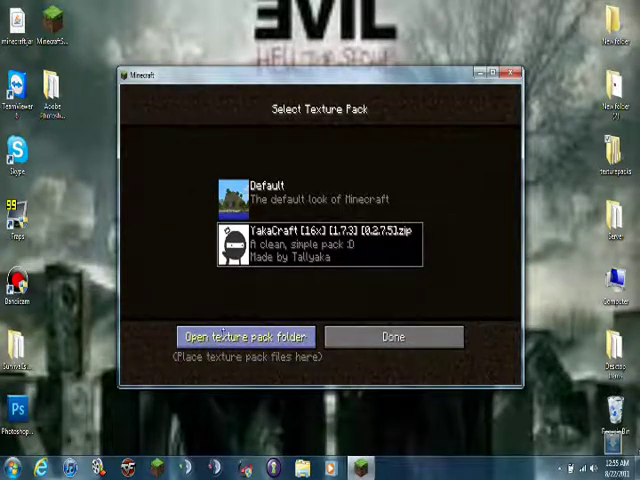
- Open and close the texture pack folder, then confirm the YakaCraft pack with Done
left_click(250, 337)
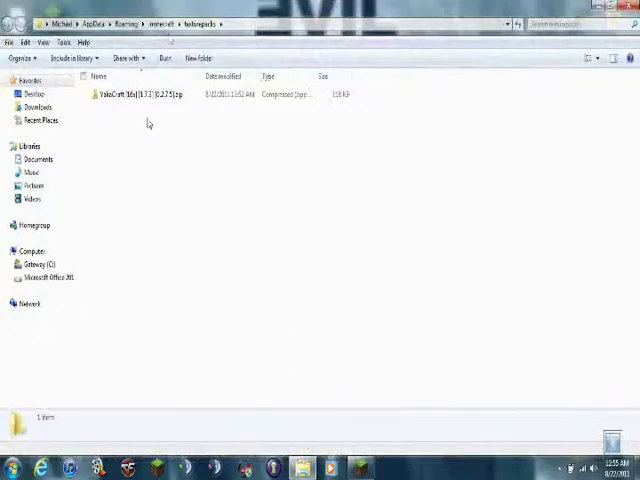
left_click(611, 7)
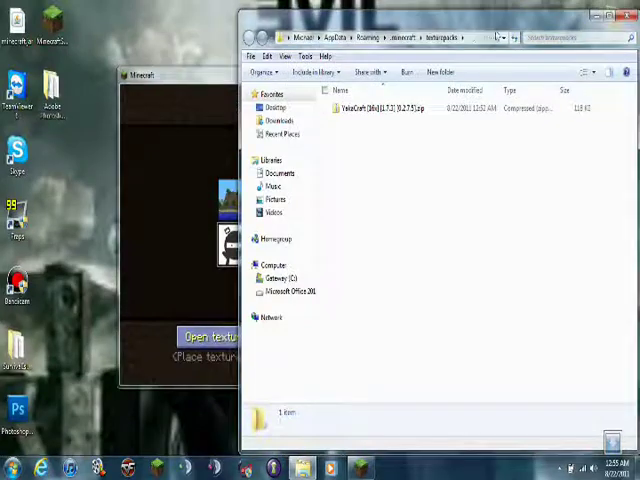
left_click(625, 14)
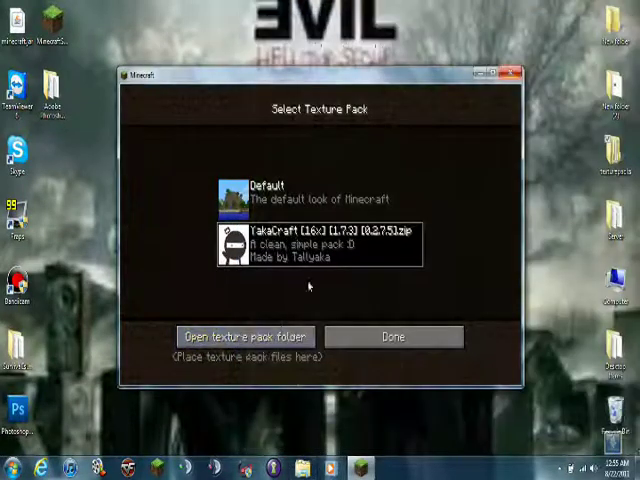
left_click(394, 340)
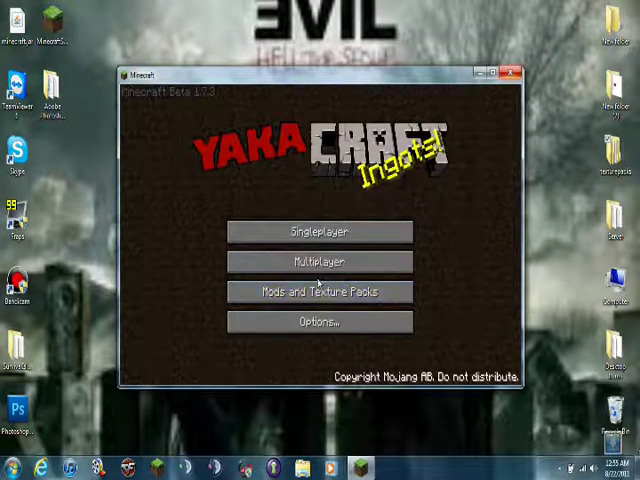
- Play the singleplayer world New World
left_click(288, 233)
left_click(289, 157)
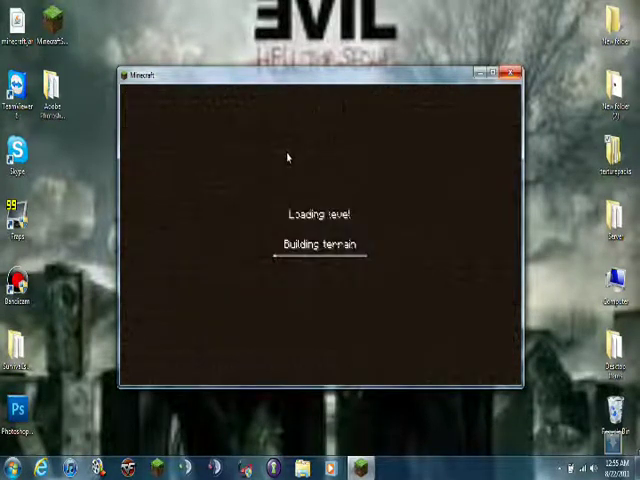